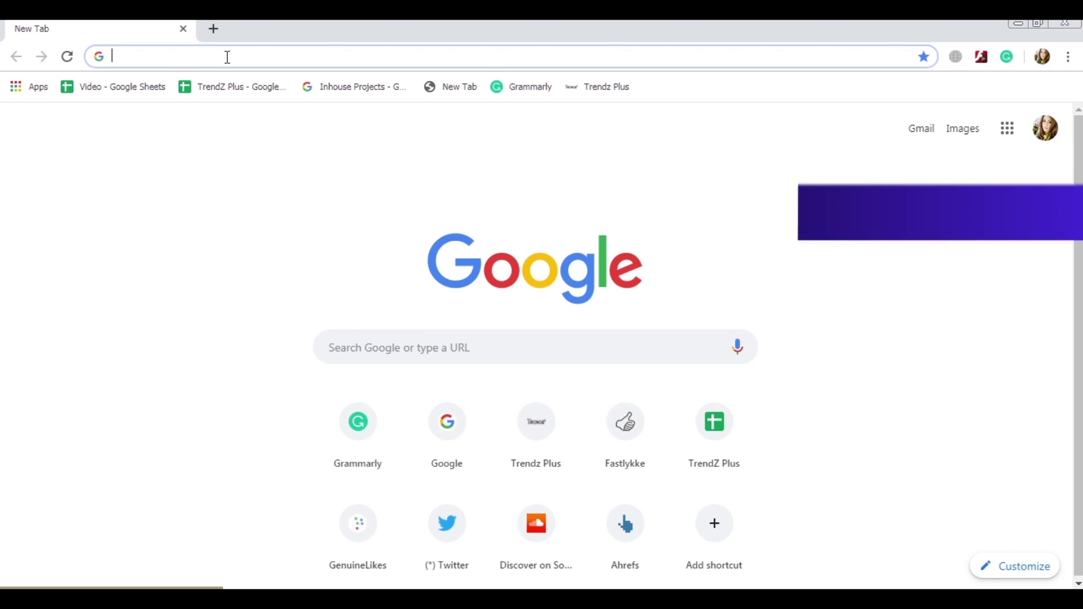
Load soundcloud.com in a new Chrome tab
{"action": "type", "text": "Sound"}
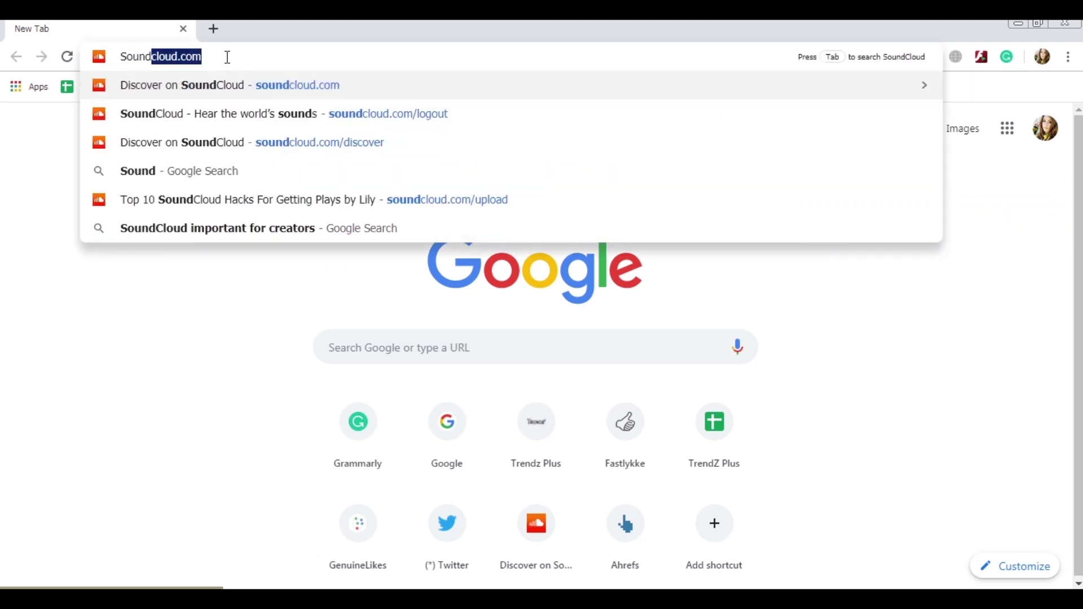
{"action": "type", "text": "cloud.co"}
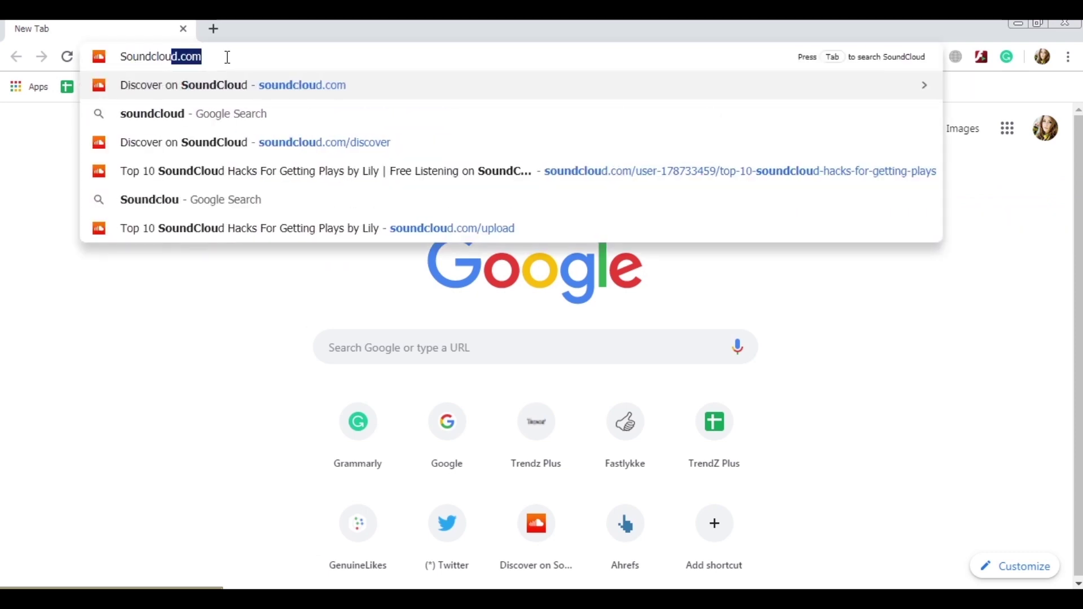
{"action": "type", "text": "m"}
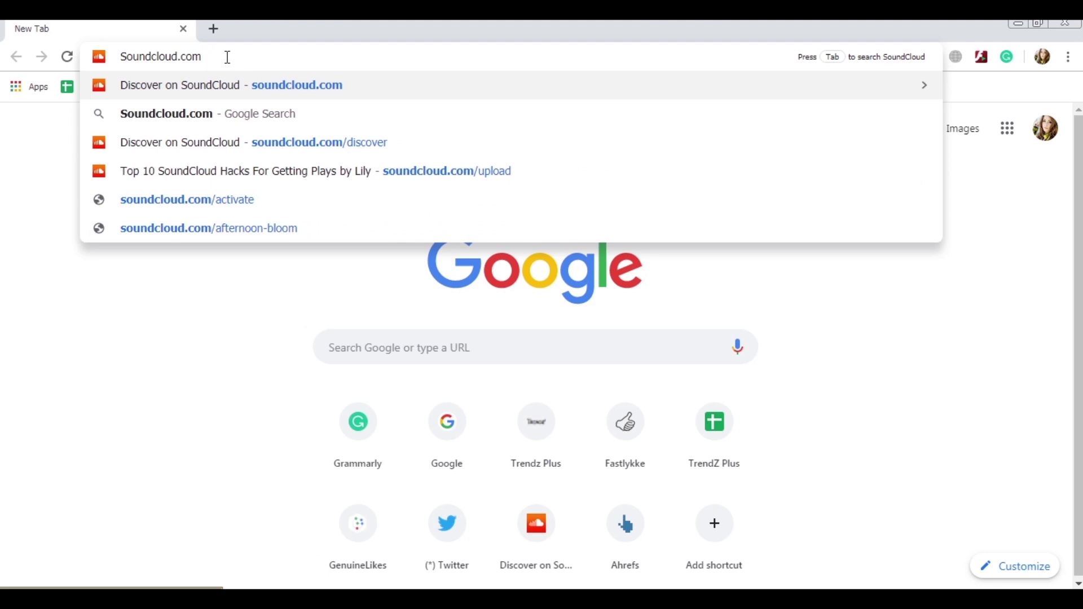
{"action": "key", "text": "Return"}
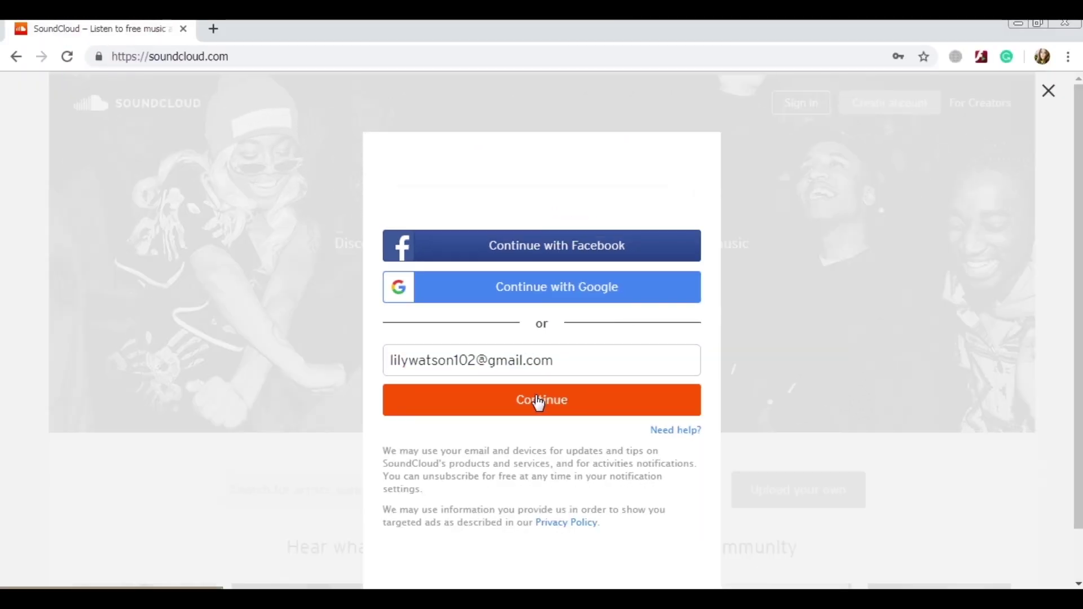
Sign in to SoundCloud with the account's e-mail and password to reach the Discover feed
{"action": "left_click", "coordinate": [537, 454]}
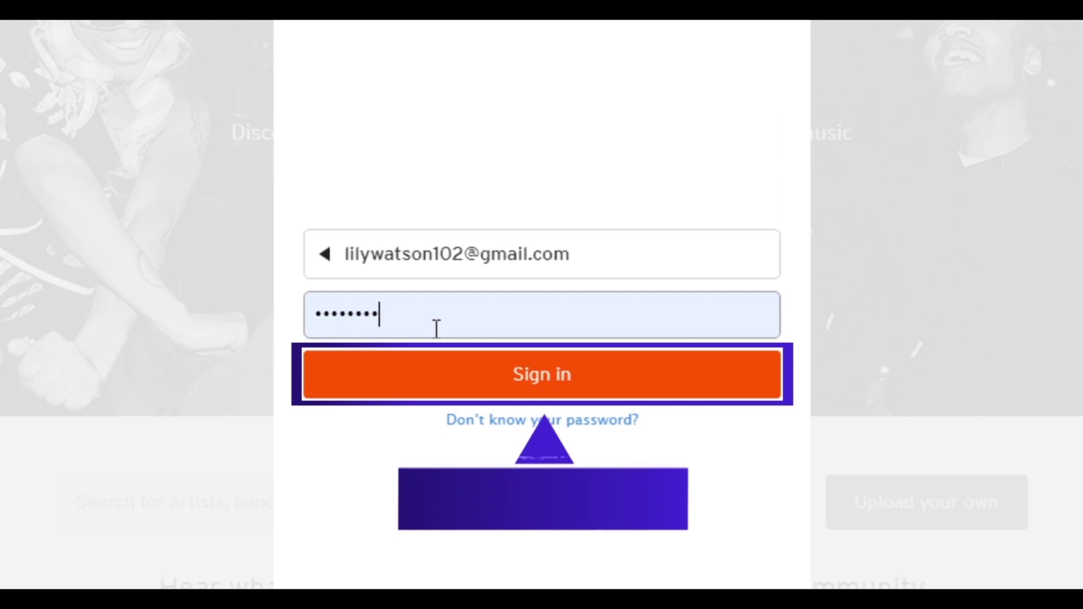
{"action": "left_click", "coordinate": [549, 392]}
{"action": "left_click", "coordinate": [547, 399]}
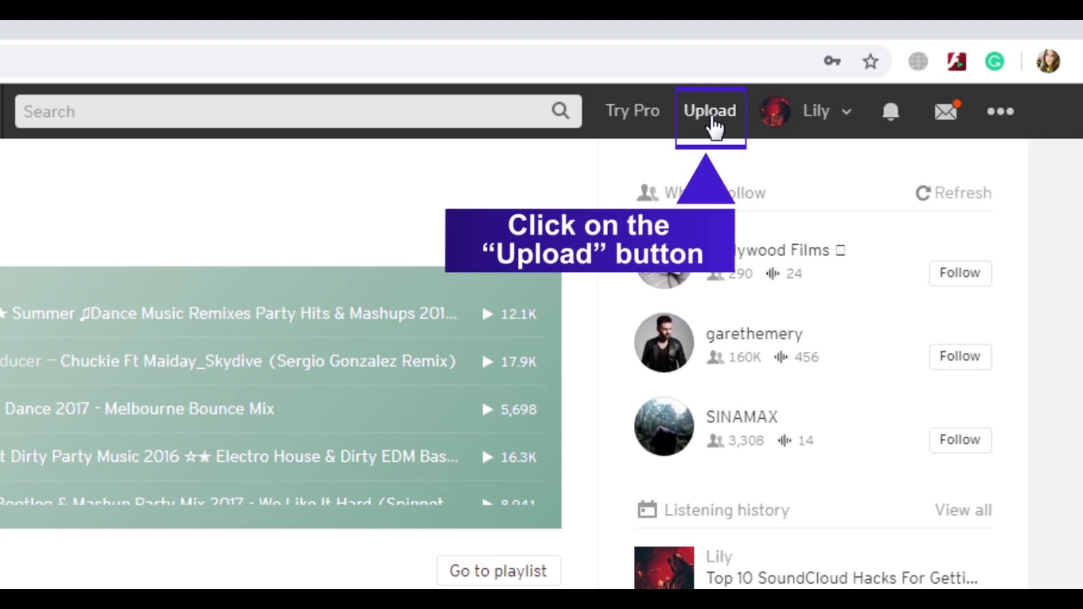
Under Upload > Your tracks, select the Top 10 SoundCloud Hacks For Getting Plays track and show its edit options
{"action": "left_click", "coordinate": [712, 119]}
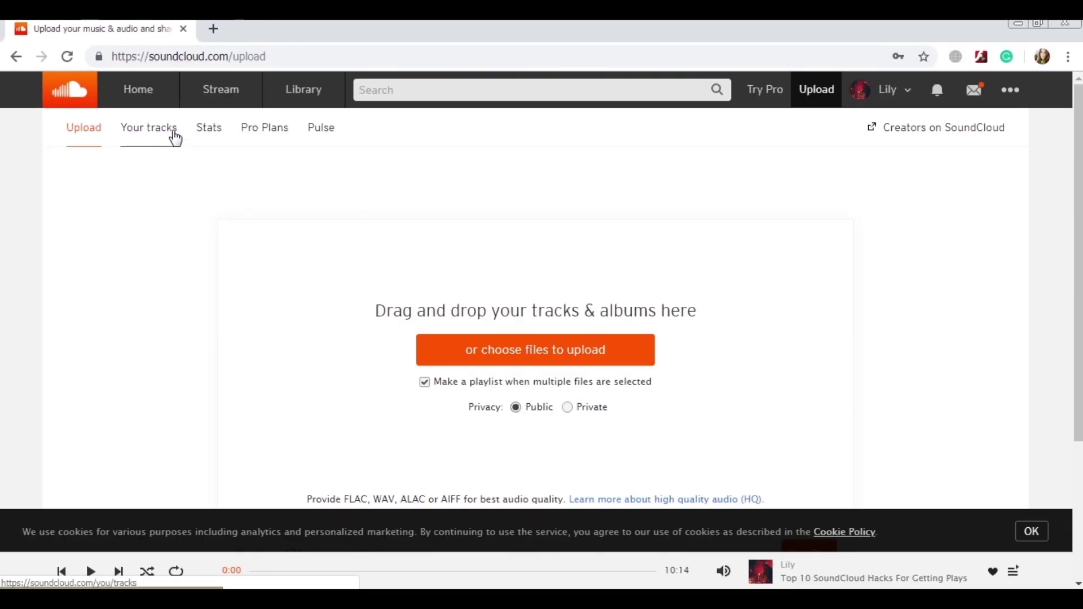
{"action": "left_click", "coordinate": [175, 138]}
{"action": "left_click", "coordinate": [83, 223]}
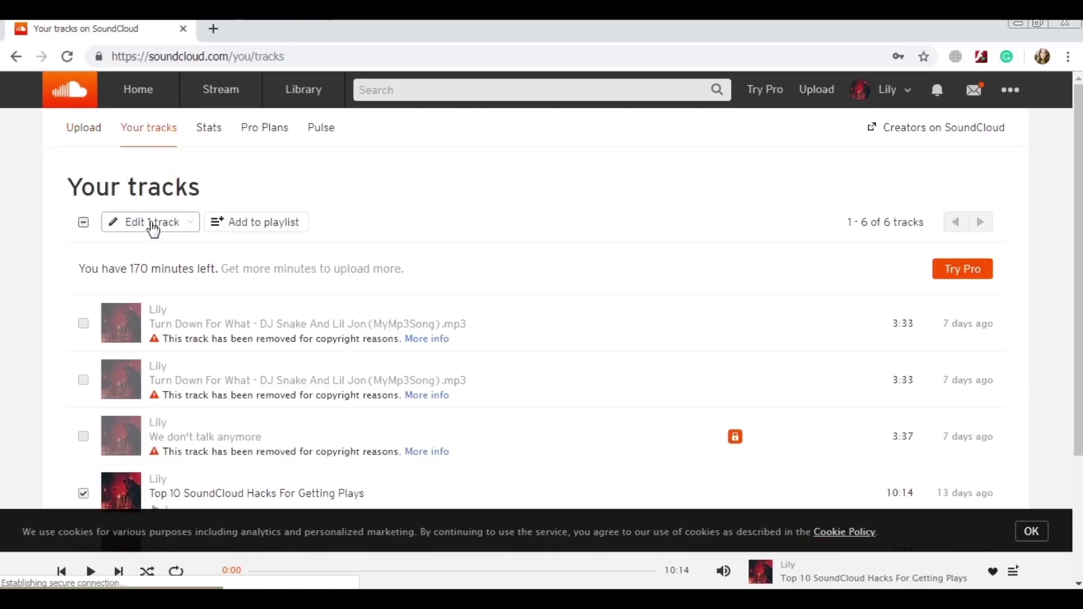
{"action": "left_click", "coordinate": [150, 228]}
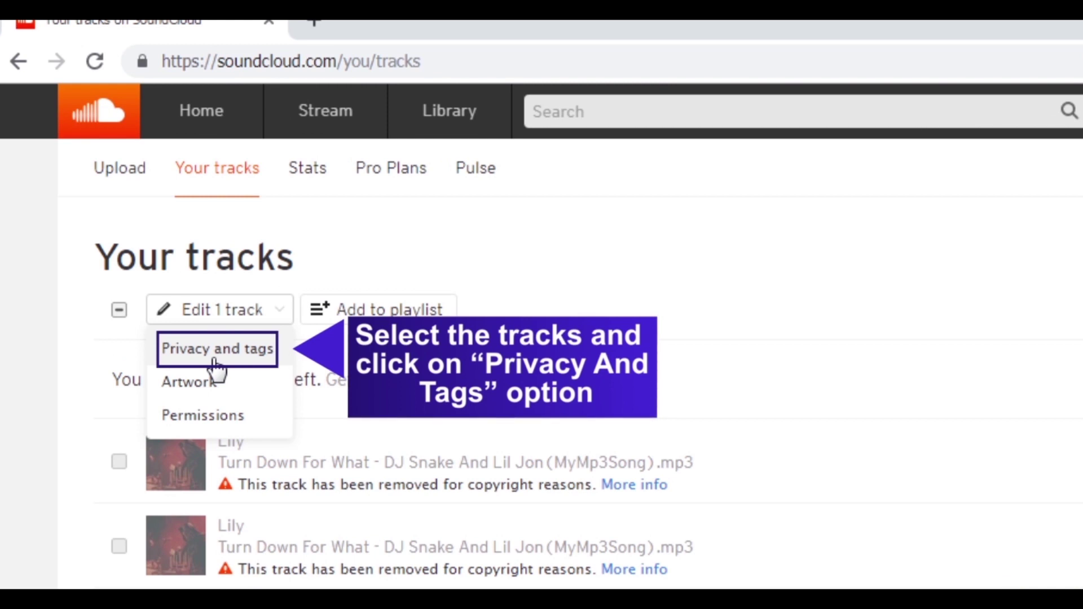
Set the Top 10 SoundCloud Hacks track to All private under Privacy and tags
{"action": "left_click", "coordinate": [214, 351]}
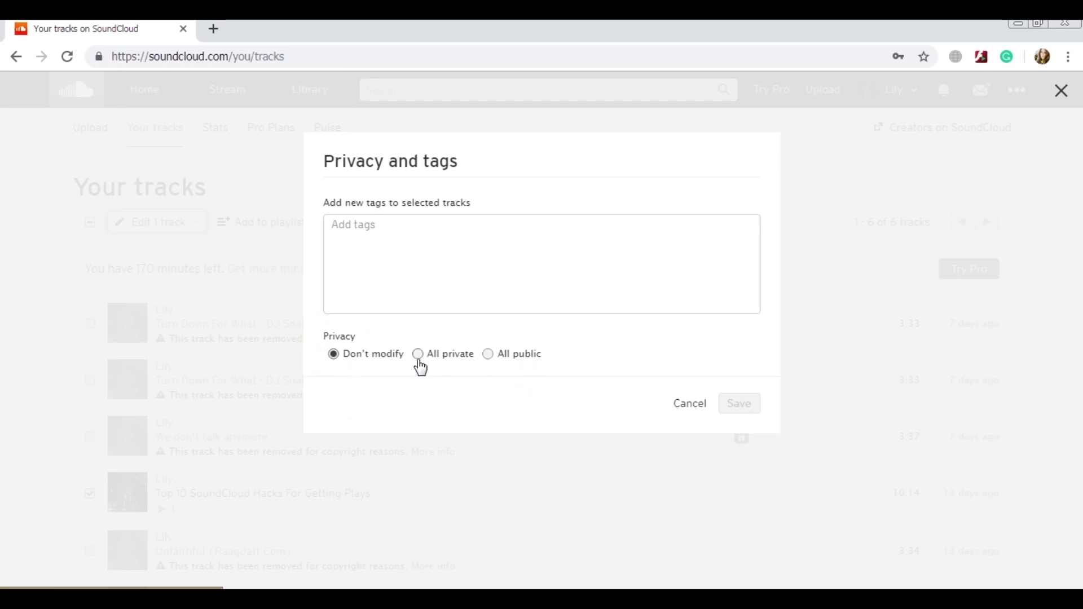
{"action": "left_click", "coordinate": [433, 362]}
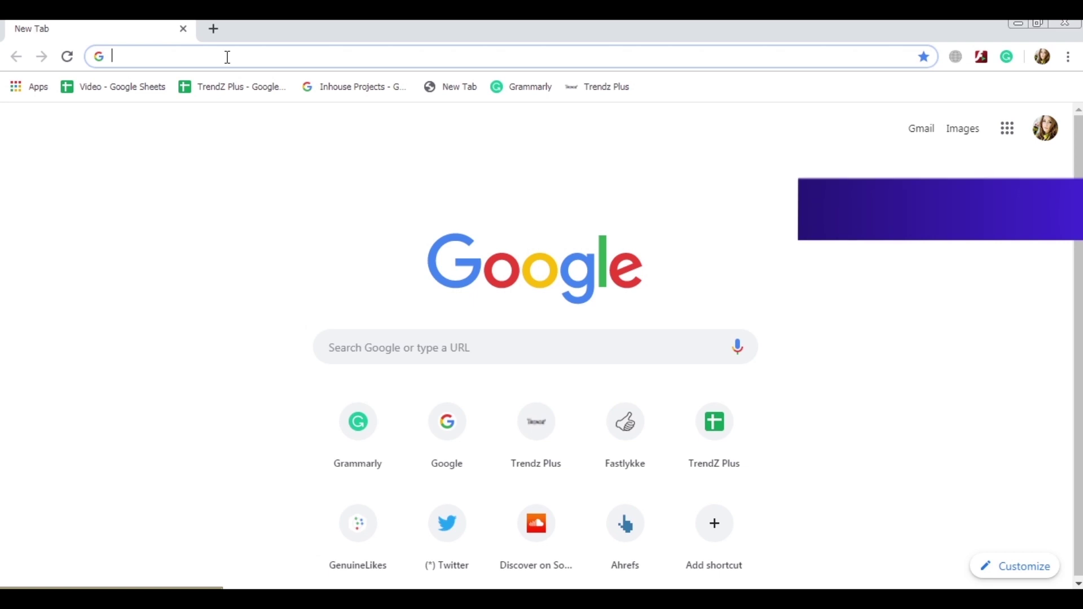
Load soundcloud.com again in the fresh Chrome tab
{"action": "type", "text": "Sound"}
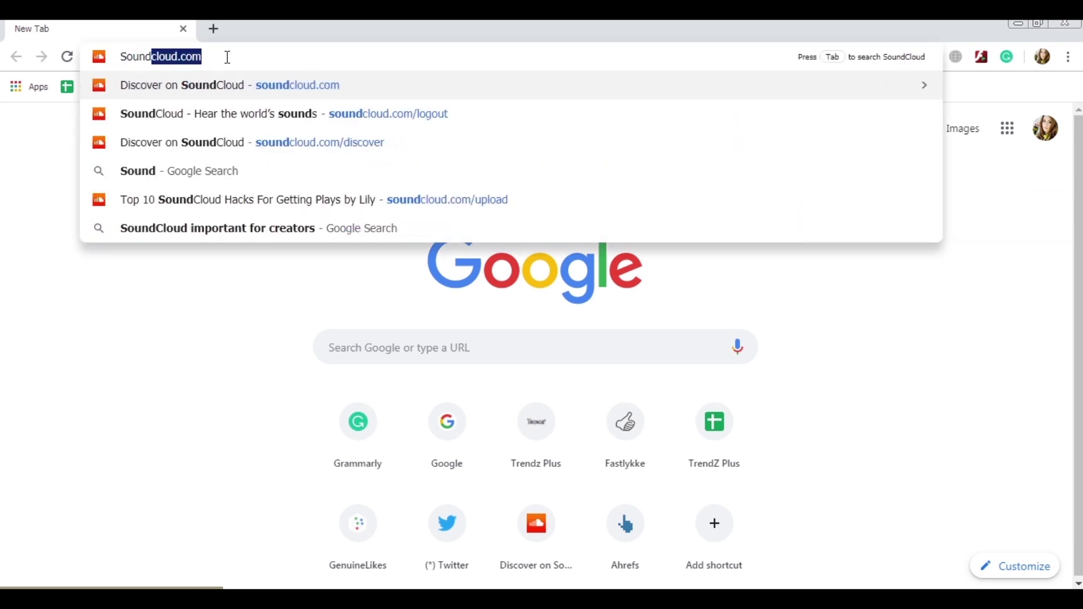
{"action": "type", "text": "clou"}
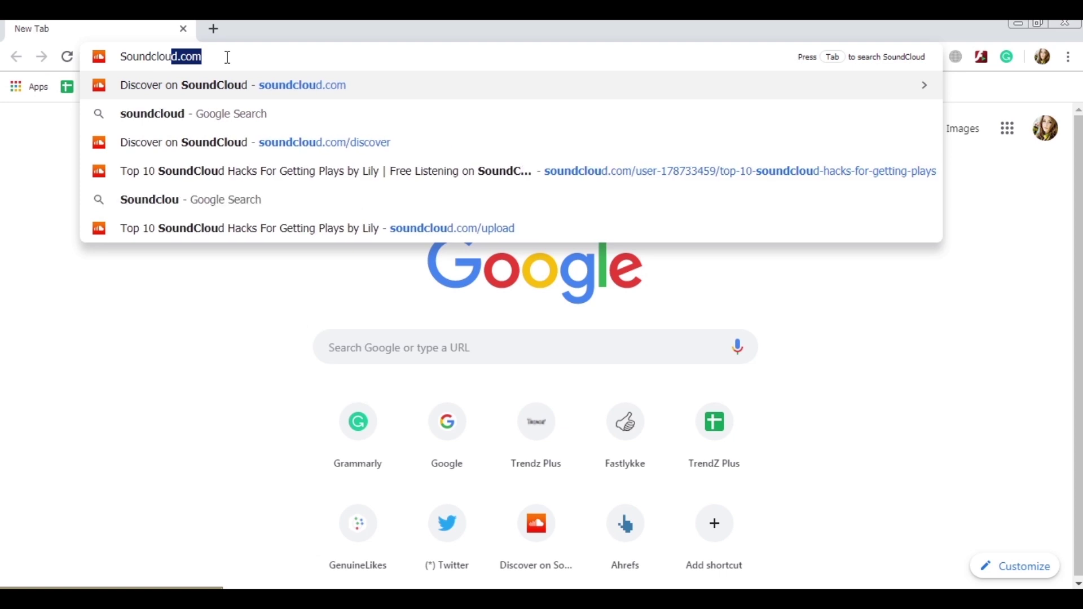
{"action": "type", "text": "d.com"}
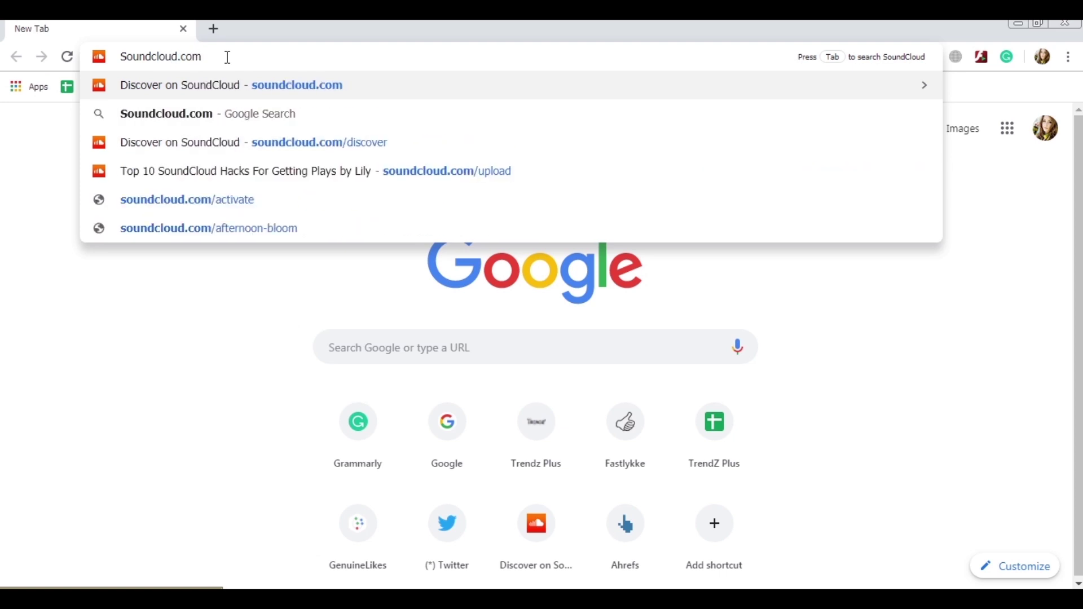
{"action": "key", "text": "Return"}
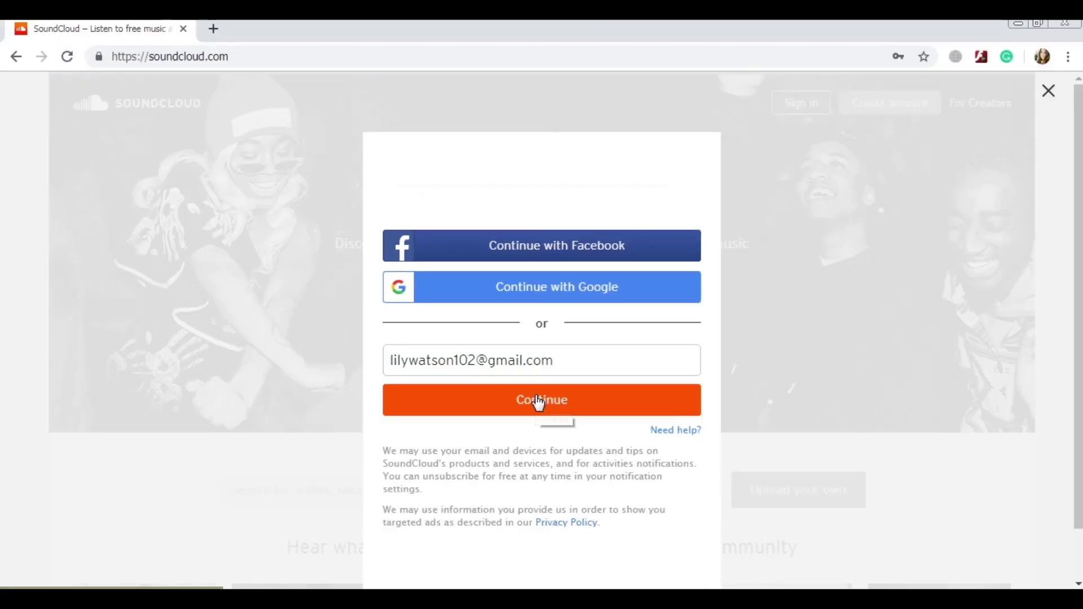
Sign back in with the account's e-mail and the autofilled password
{"action": "left_click", "coordinate": [539, 401]}
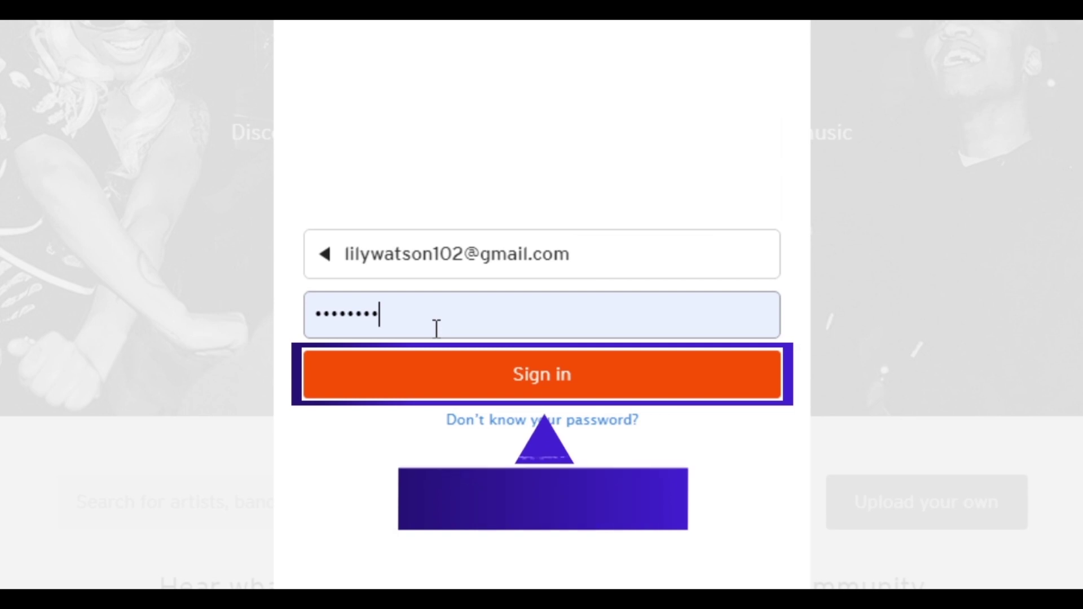
{"action": "left_click", "coordinate": [548, 393]}
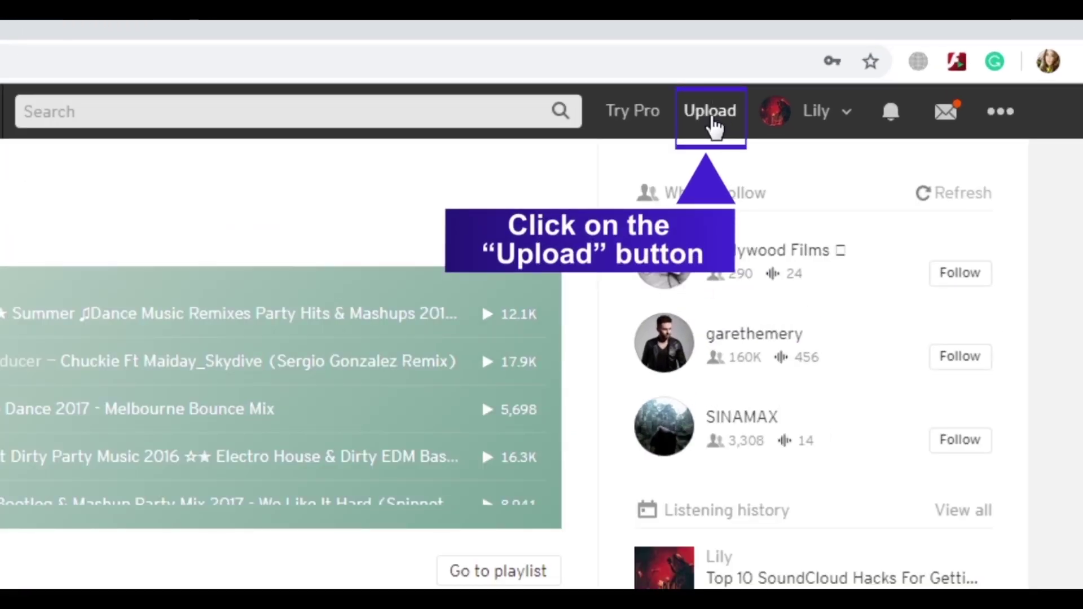
Open the Top 10 SoundCloud Hacks For Getting Plays track page from Upload > Your tracks
{"action": "left_click", "coordinate": [712, 119]}
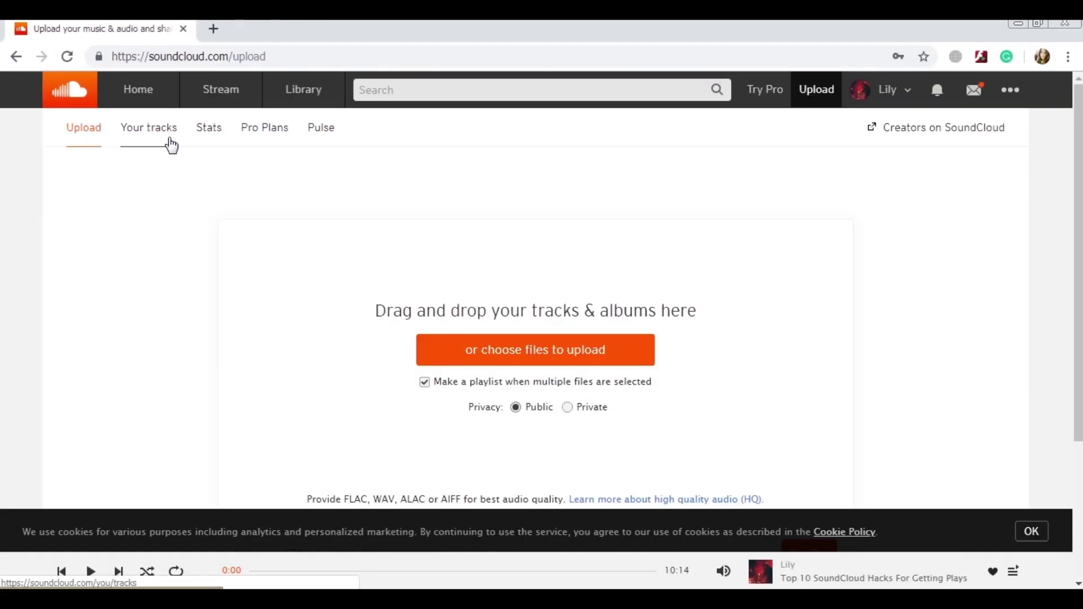
{"action": "left_click", "coordinate": [168, 140]}
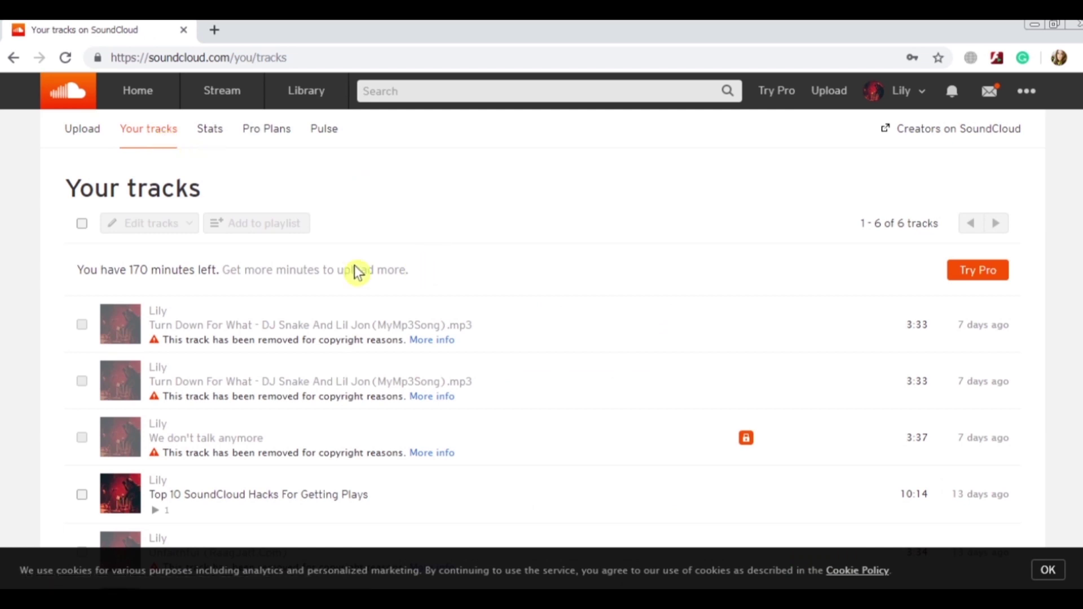
{"action": "scroll", "coordinate": [318, 297], "scroll_direction": "down", "scroll_amount": 3}
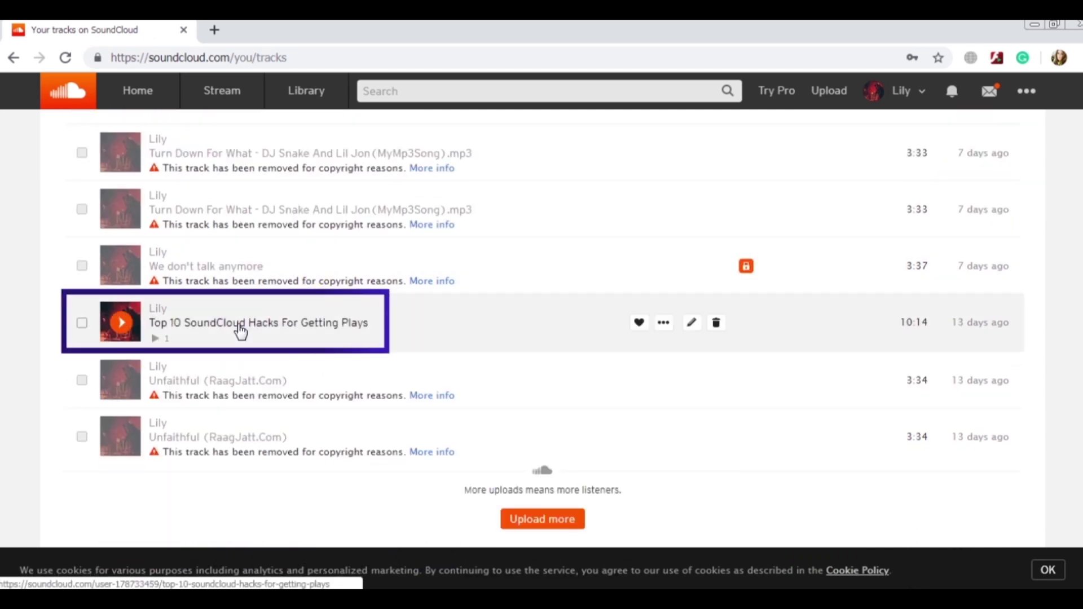
{"action": "left_click", "coordinate": [241, 331]}
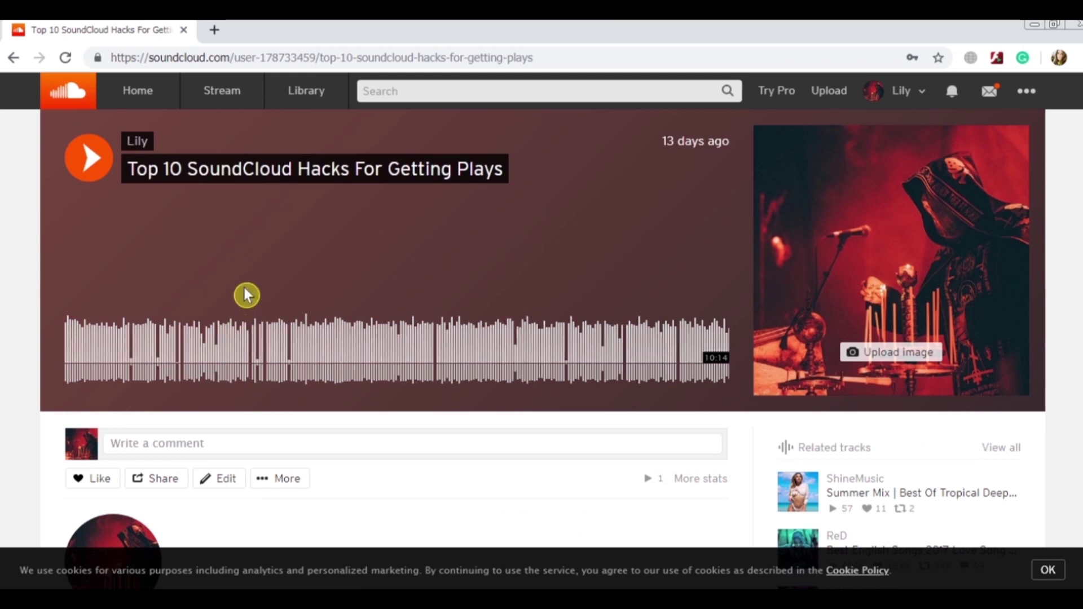
Edit the Top 10 SoundCloud Hacks track, set Privacy to Private and save changes
{"action": "scroll", "coordinate": [499, 353], "scroll_direction": "down", "scroll_amount": 4}
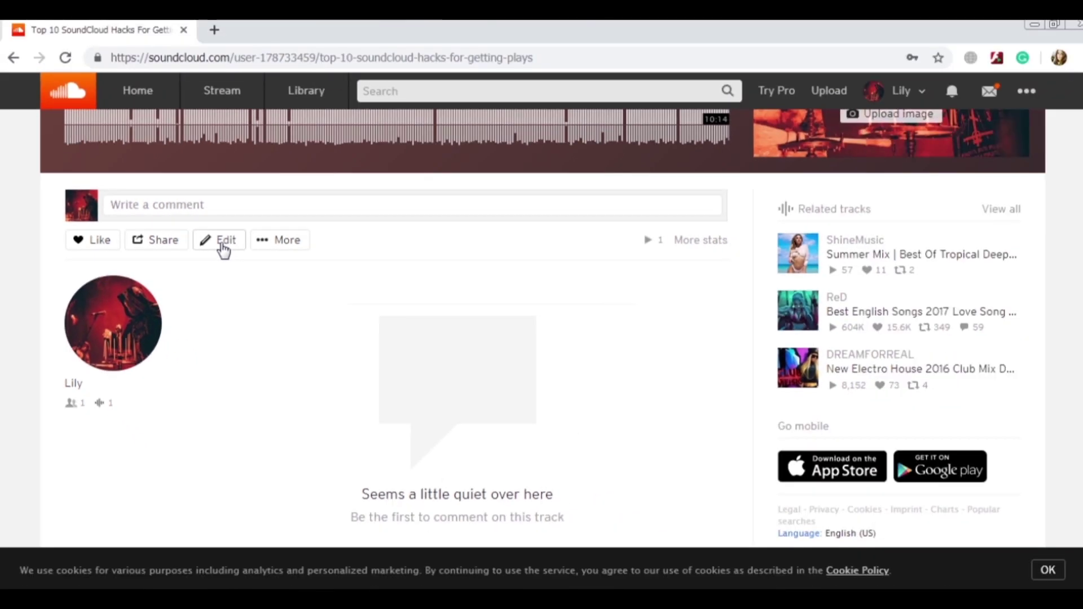
{"action": "left_click", "coordinate": [273, 233]}
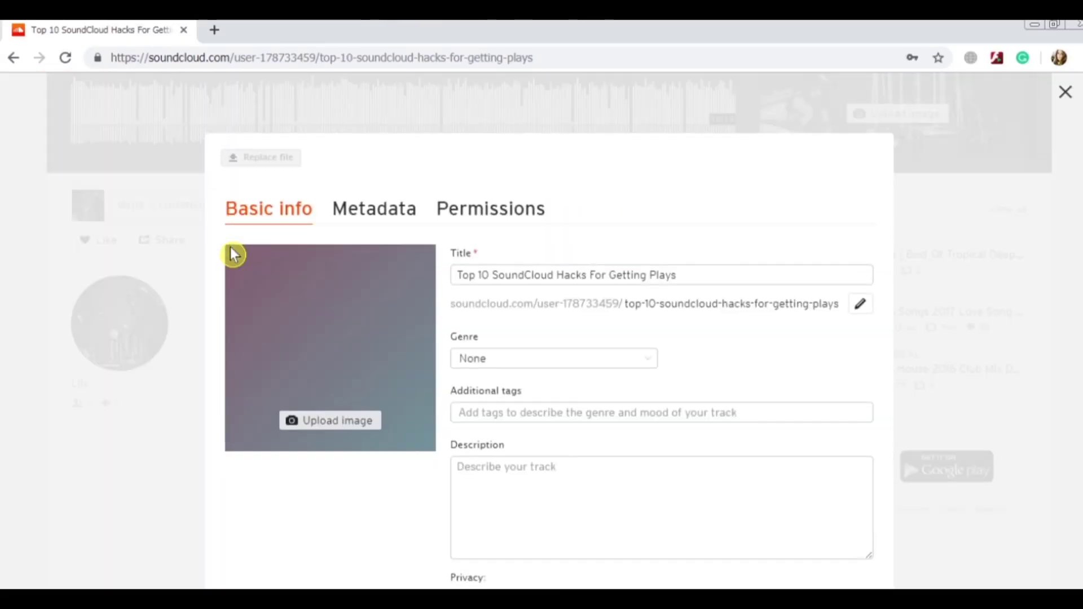
{"action": "scroll", "coordinate": [507, 265], "scroll_direction": "down", "scroll_amount": 4}
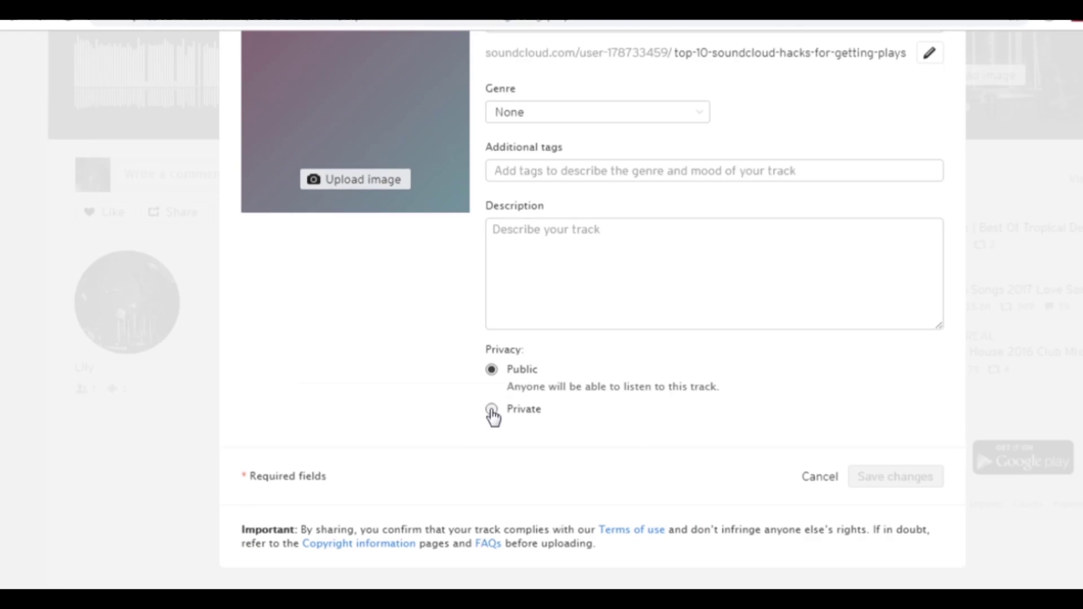
{"action": "left_click", "coordinate": [492, 409]}
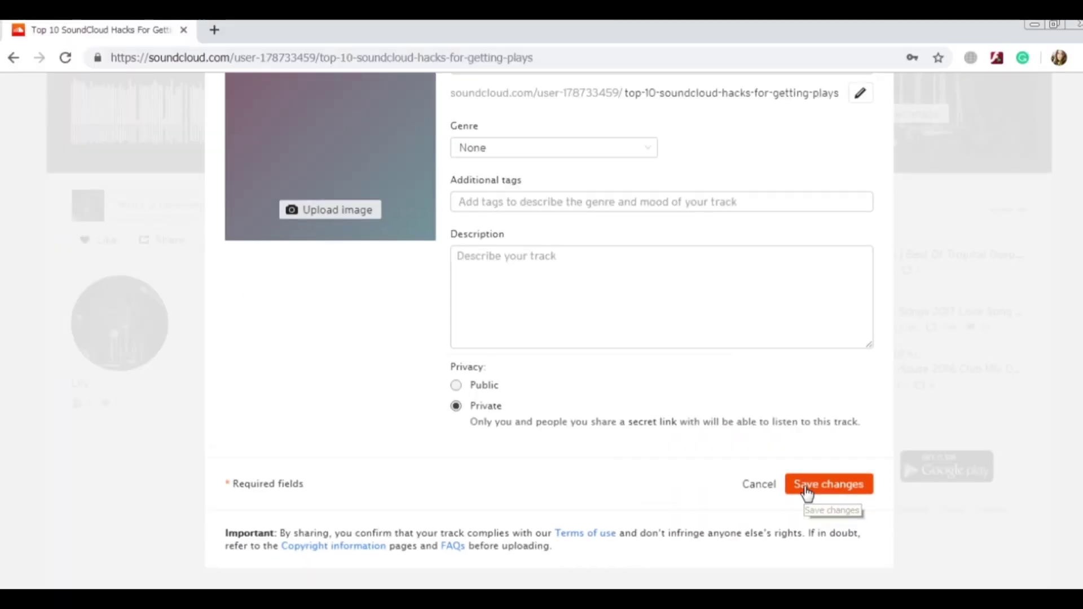
{"action": "left_click", "coordinate": [787, 474]}
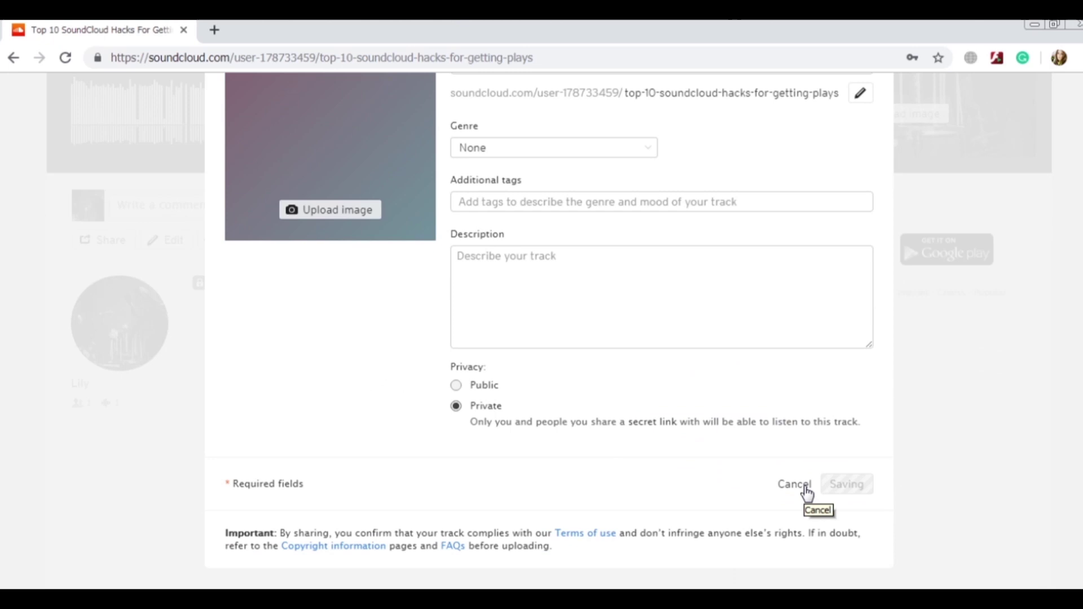
{"action": "scroll", "coordinate": [546, 345], "scroll_direction": "up", "scroll_amount": 4}
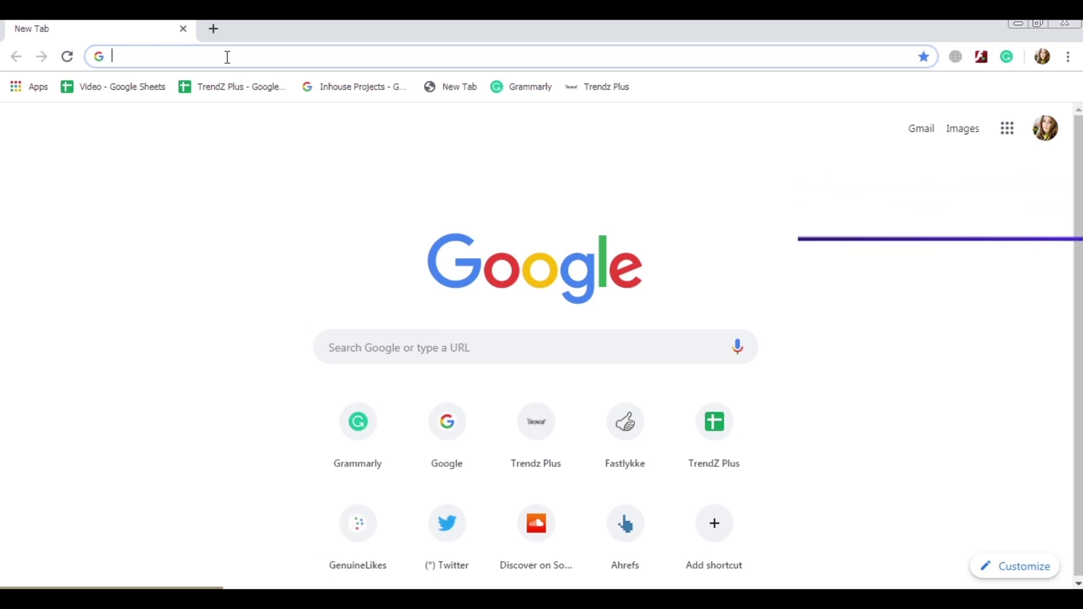
Load soundcloud.com in the blank Chrome tab
{"action": "type", "text": "Sound"}
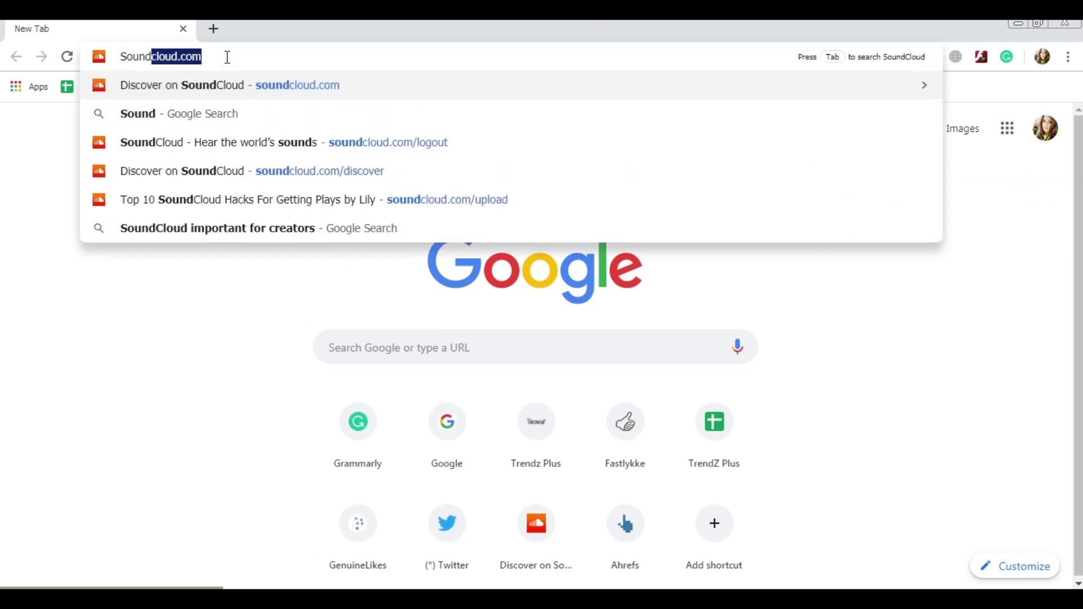
{"action": "type", "text": "cloud.com"}
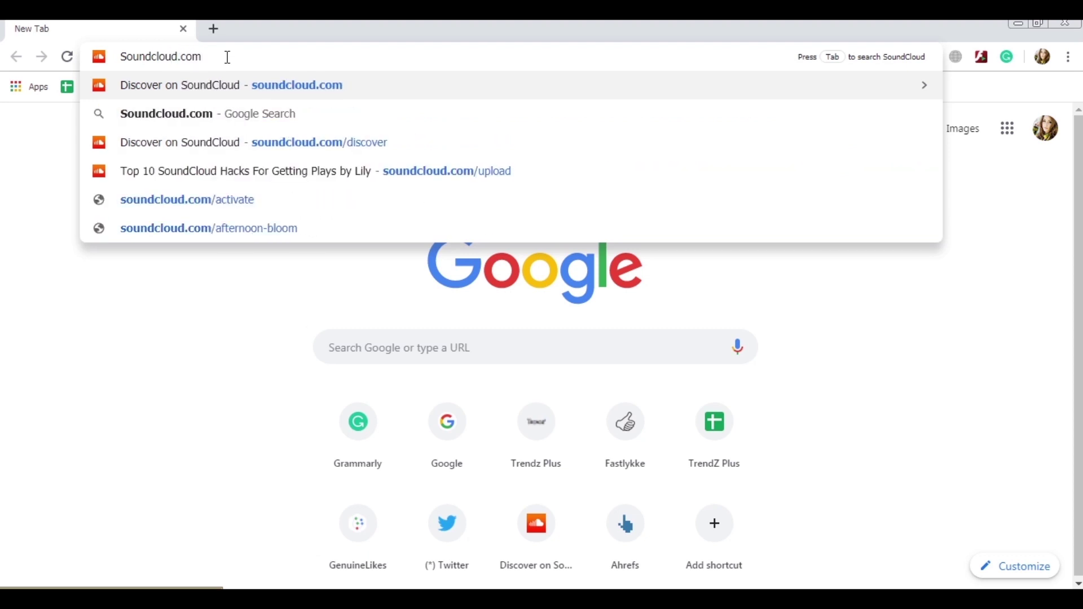
{"action": "key", "text": "Return"}
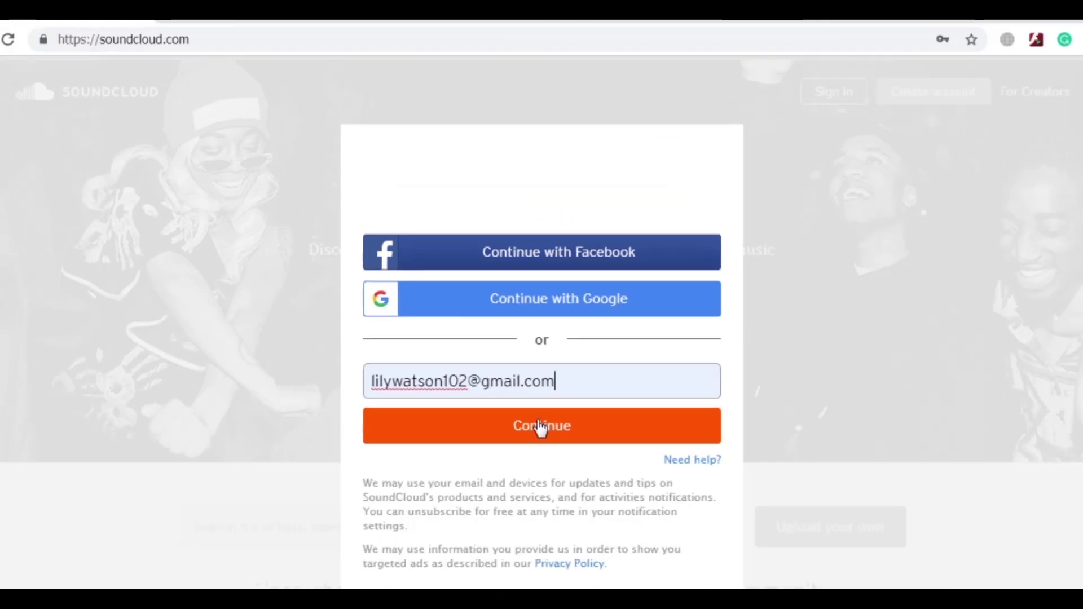
Sign in again with the account's e-mail and password to return to Discover
{"action": "left_click", "coordinate": [540, 429]}
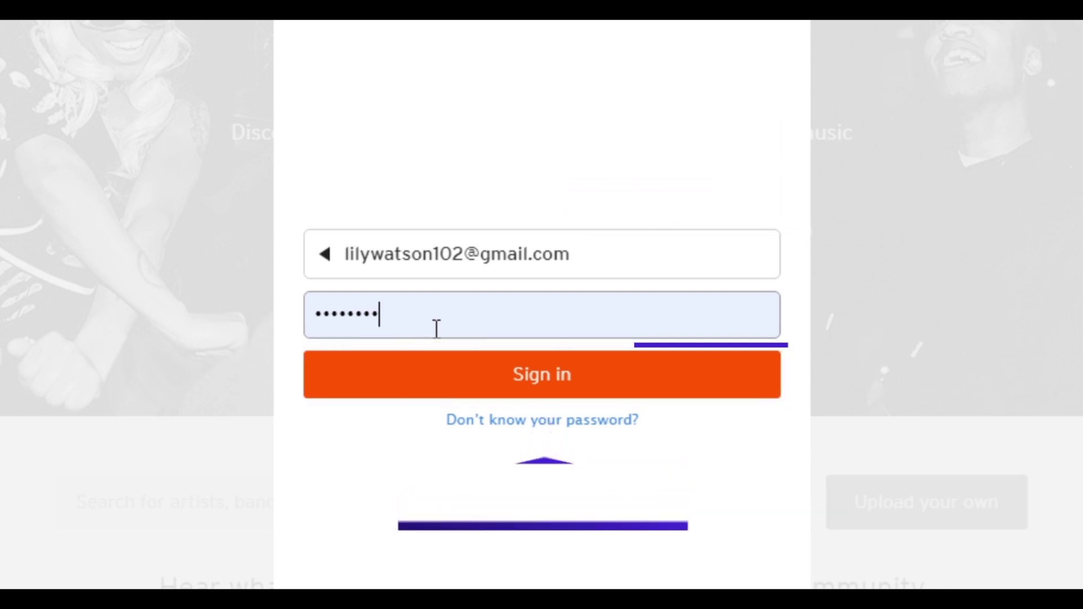
{"action": "left_click", "coordinate": [555, 392]}
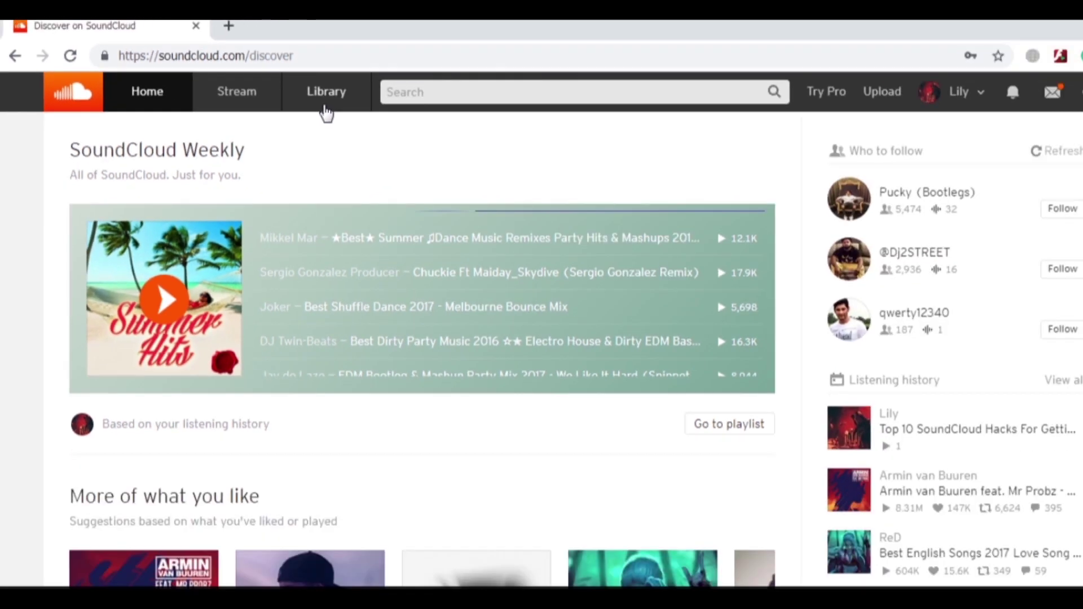
Open the Arami playlist (2 tracks, Electronic and House) from Library's Playlists
{"action": "left_click", "coordinate": [440, 128]}
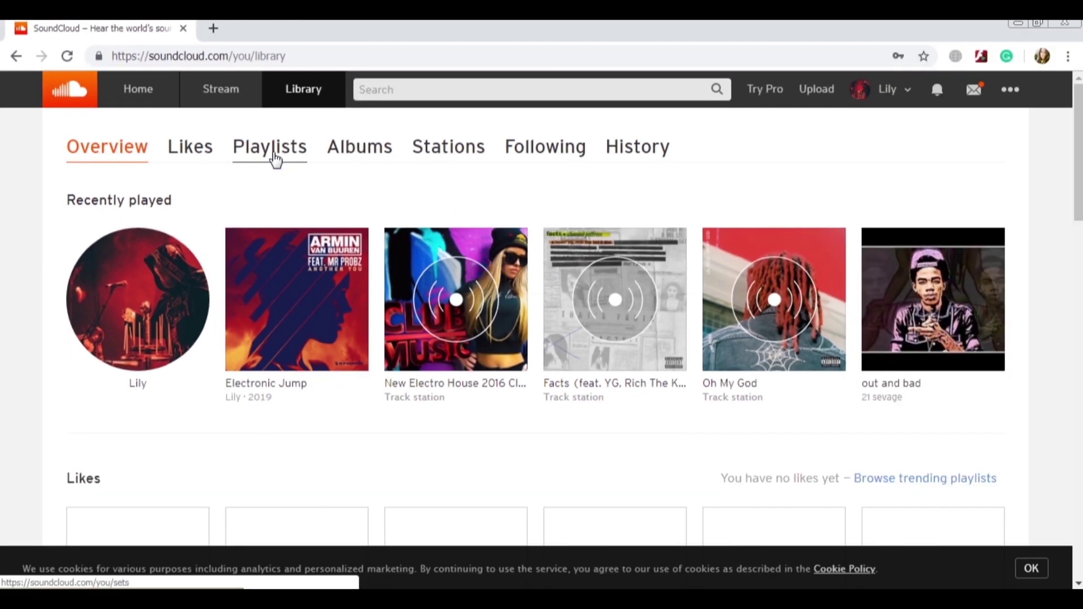
{"action": "left_click", "coordinate": [341, 180]}
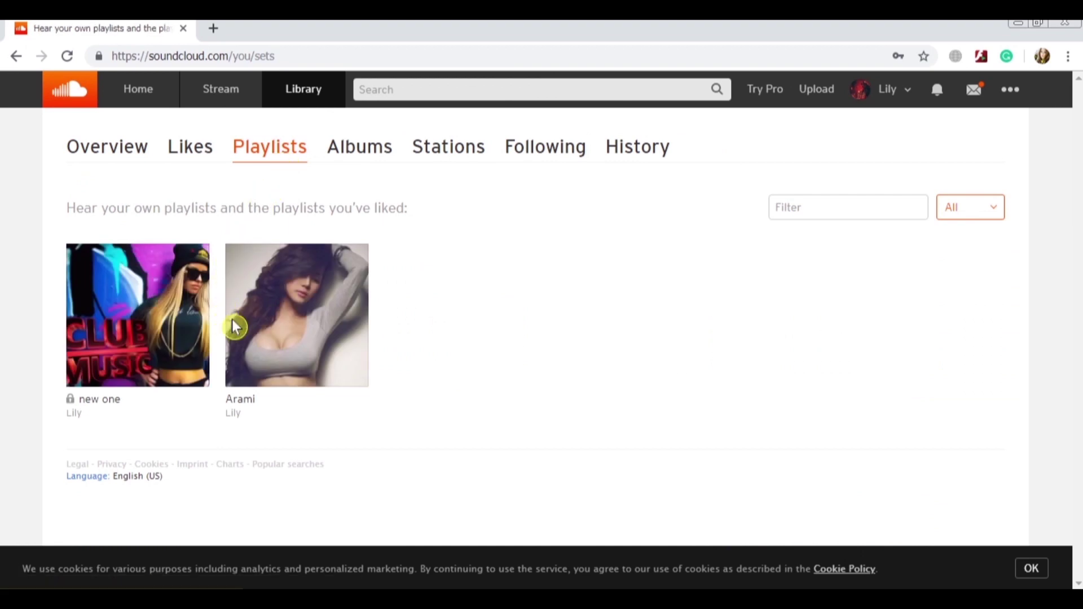
{"action": "mouse_move", "coordinate": [296, 340]}
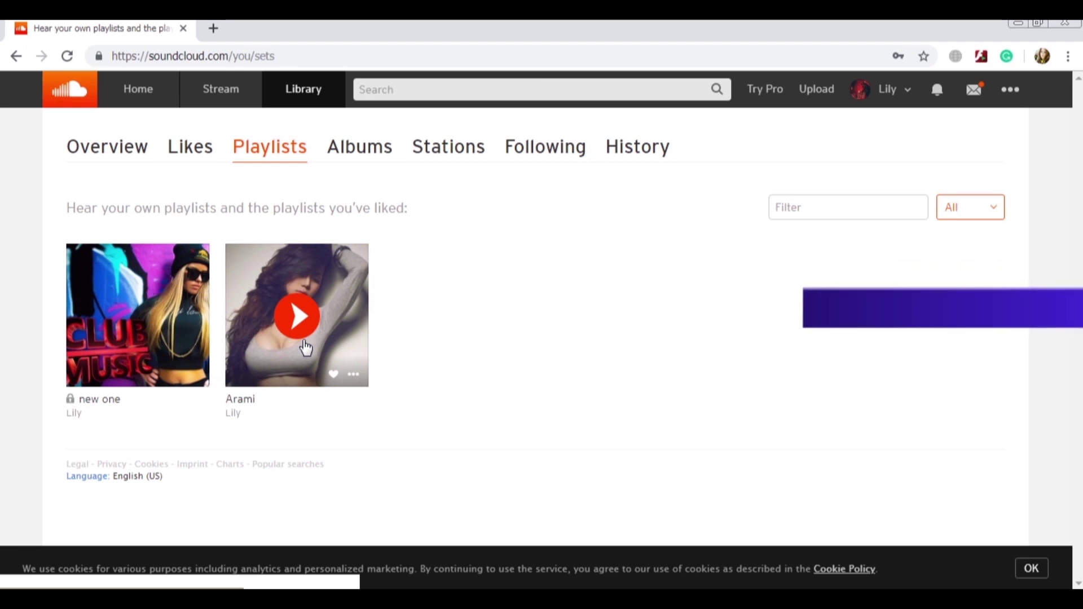
{"action": "left_click", "coordinate": [284, 354]}
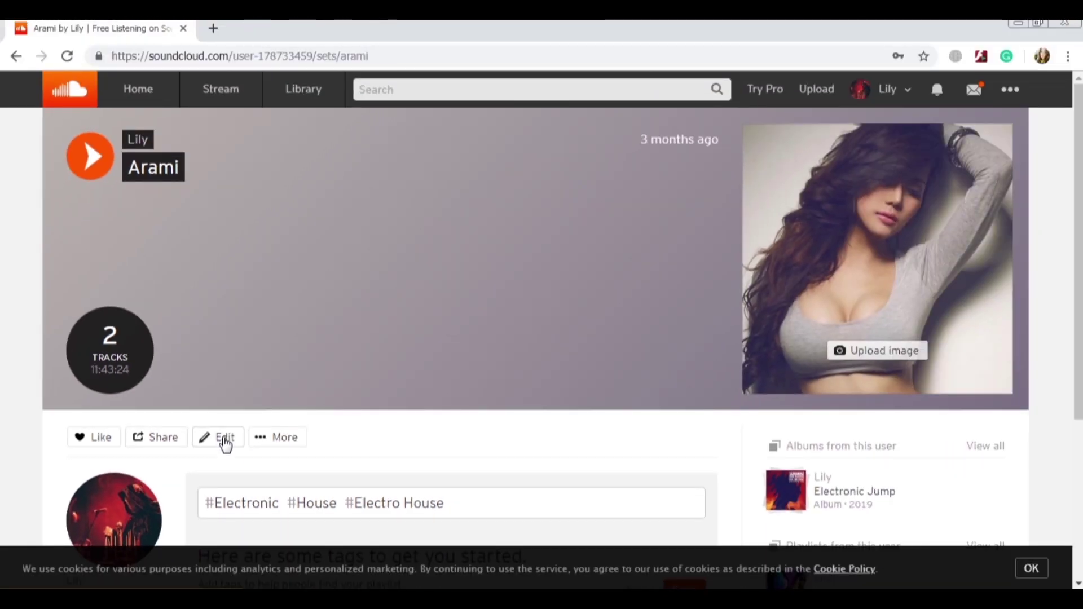
Edit the Arami playlist, set its privacy to Private, and save the changes
{"action": "left_click", "coordinate": [230, 442]}
{"action": "left_click", "coordinate": [504, 309]}
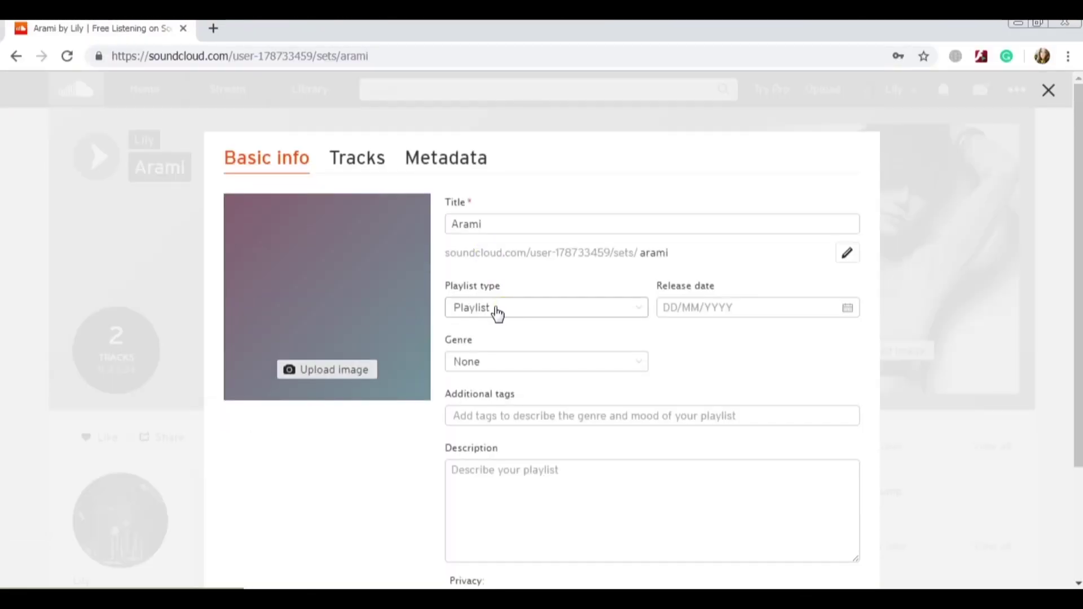
{"action": "scroll", "coordinate": [504, 309], "scroll_direction": "down", "scroll_amount": 3}
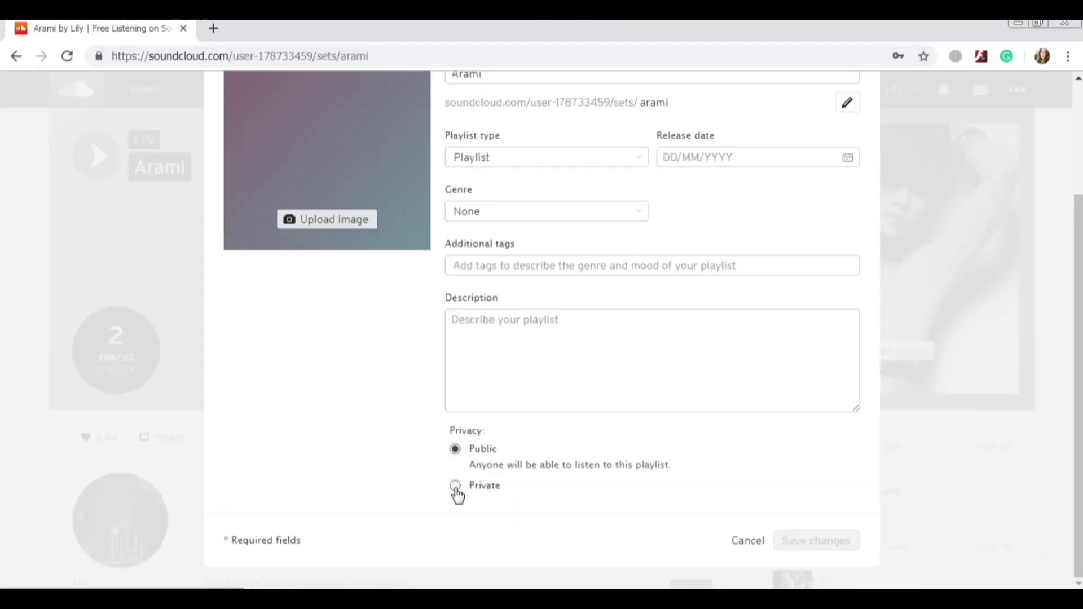
{"action": "left_click", "coordinate": [456, 486]}
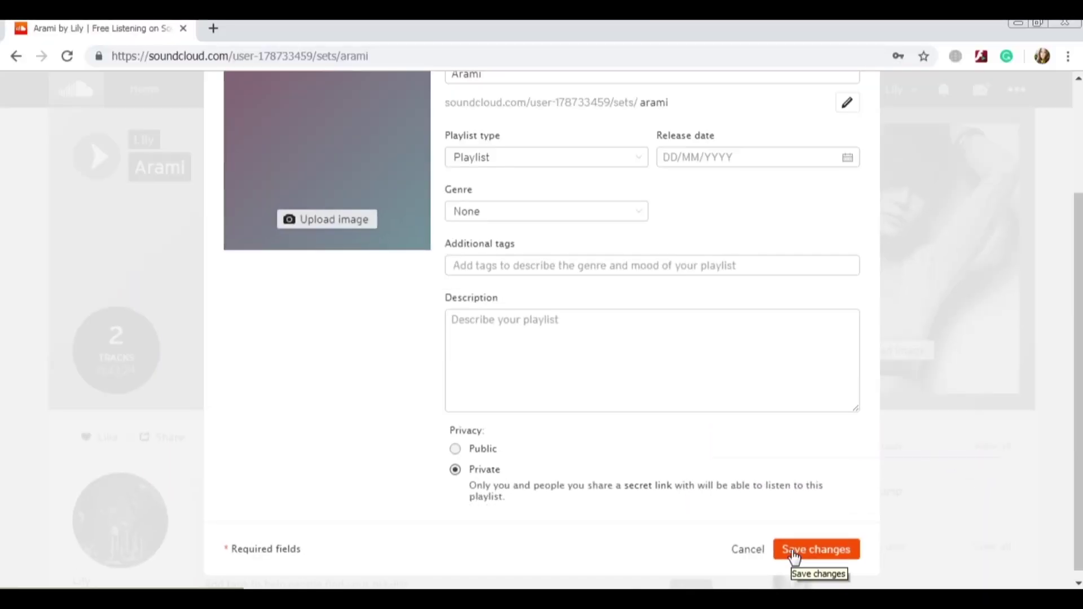
{"action": "left_click", "coordinate": [794, 552]}
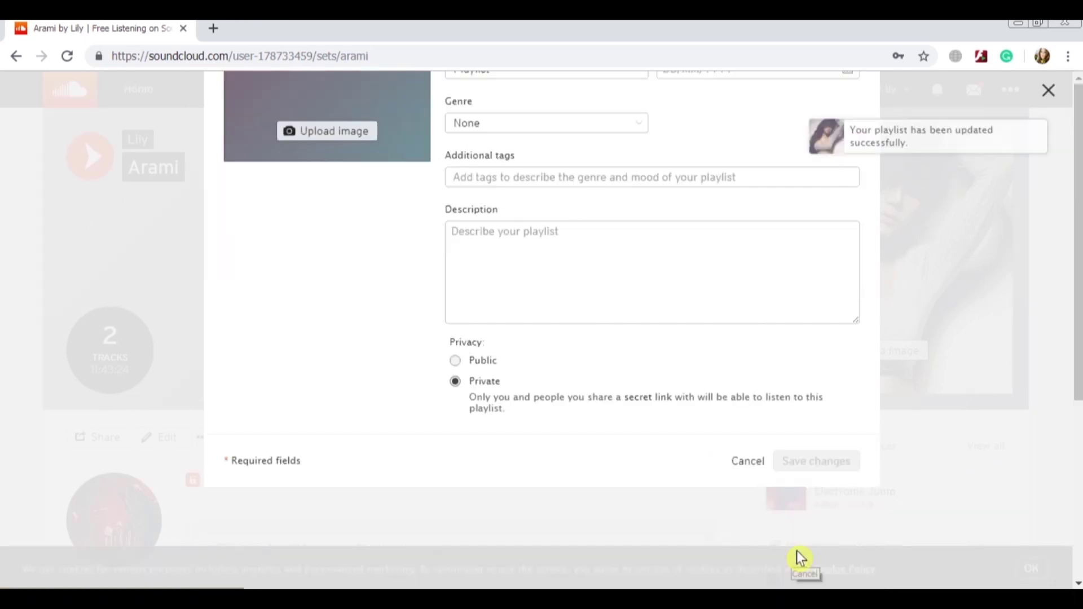